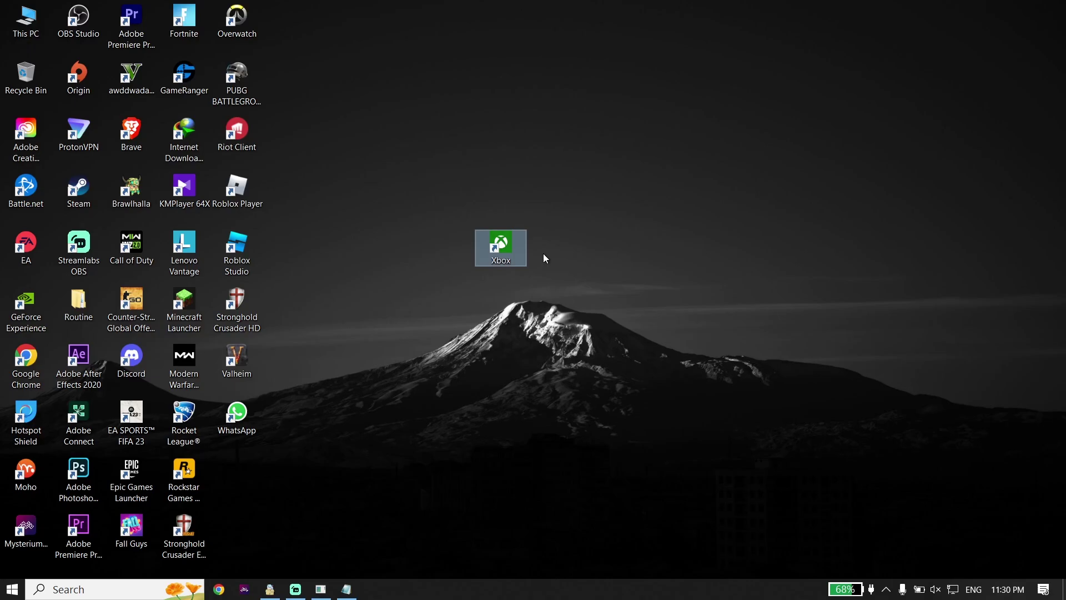
Search 'se' to launch Windows Settings and go to the Apps section
click(139, 590)
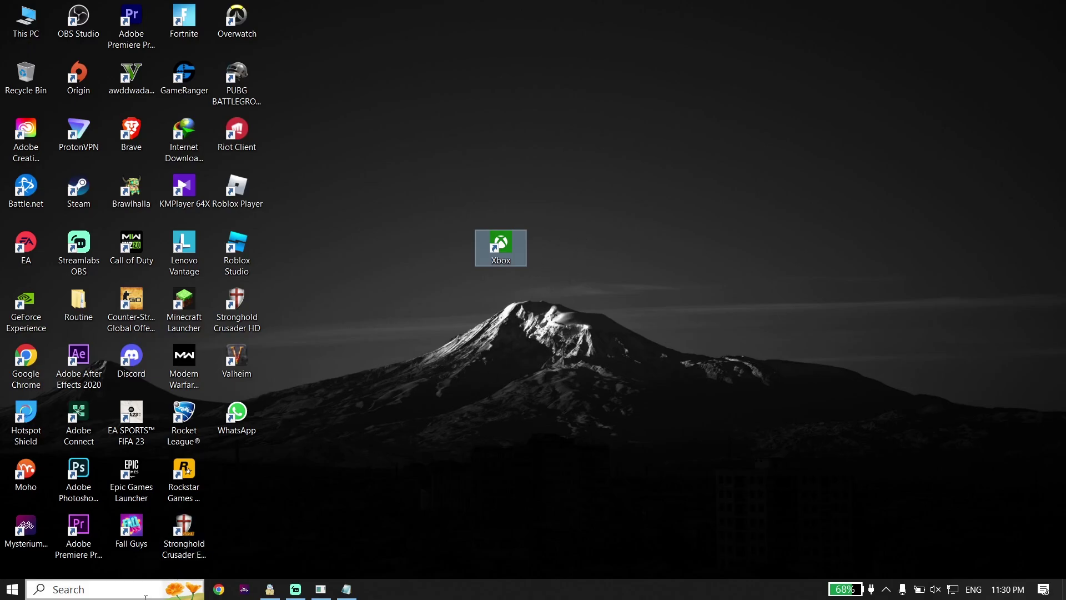
text(se)
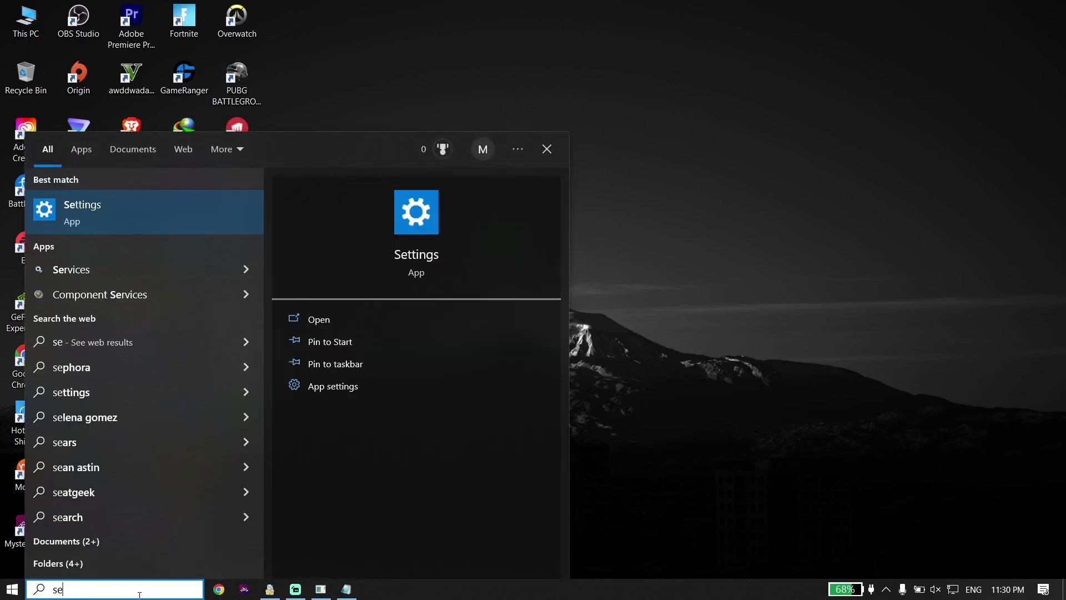
click(79, 221)
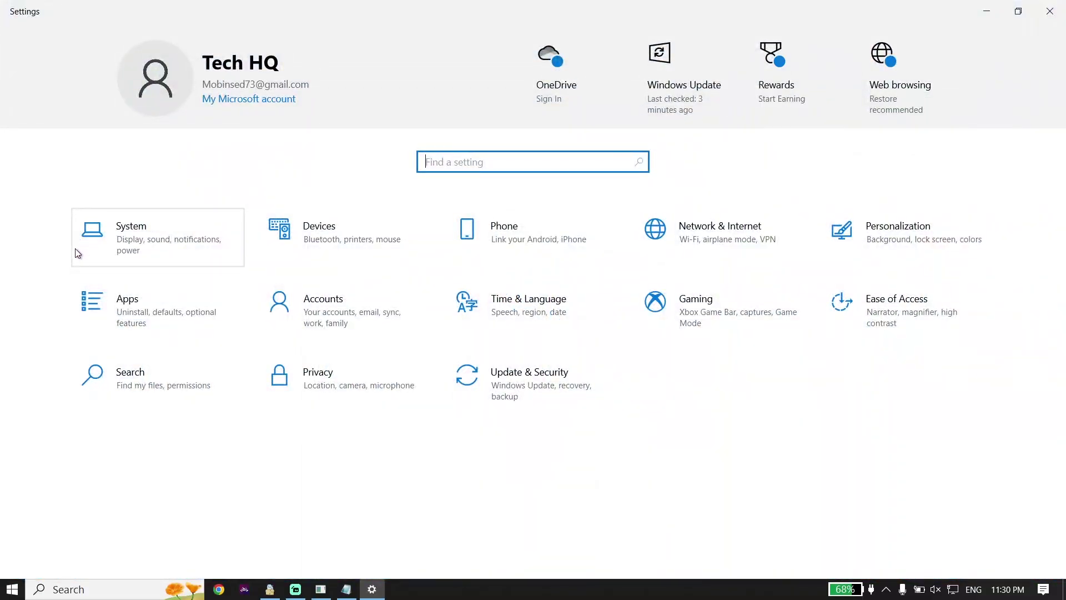
click(135, 309)
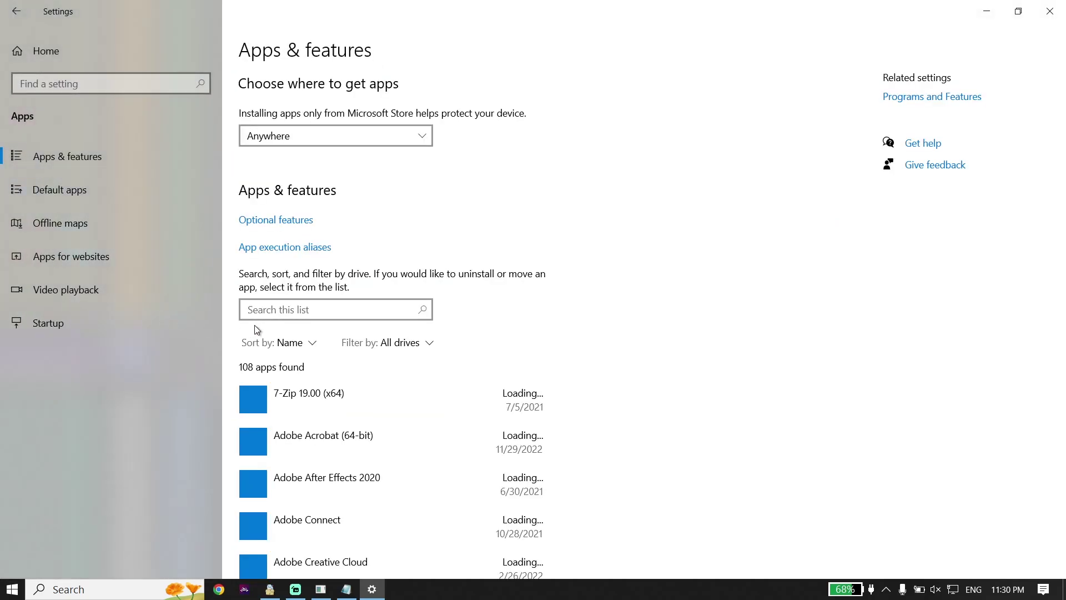
Filter the installed apps list for 'xbo' and open the Xbox app's Advanced options
click(292, 309)
text(xbo)
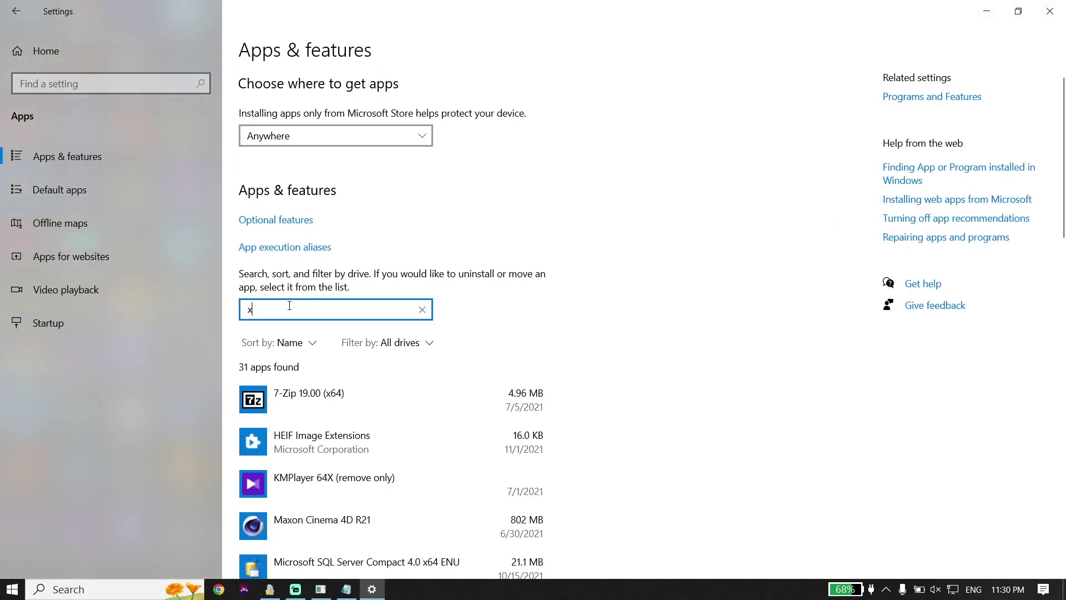
click(311, 400)
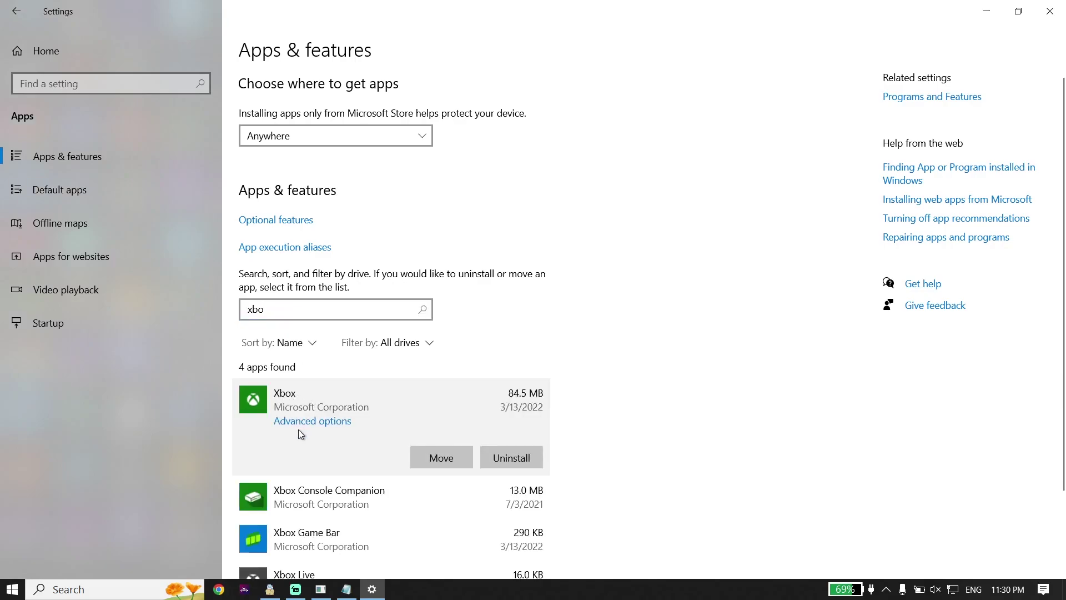
click(311, 421)
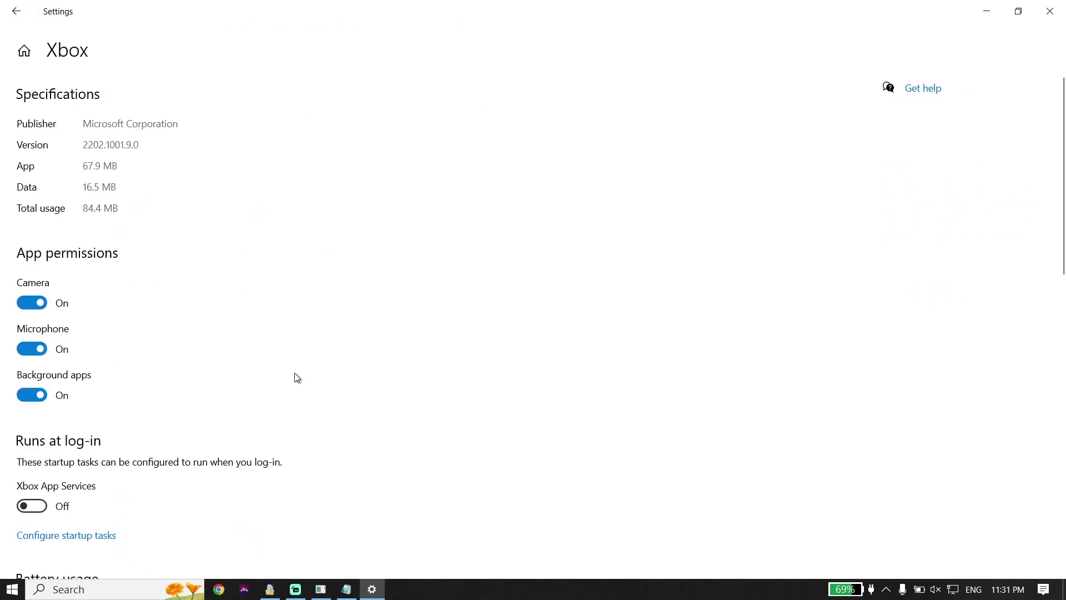
Scroll the Xbox advanced options down to the Reset section, then minimize Settings
scroll(258, 337, down, 8)
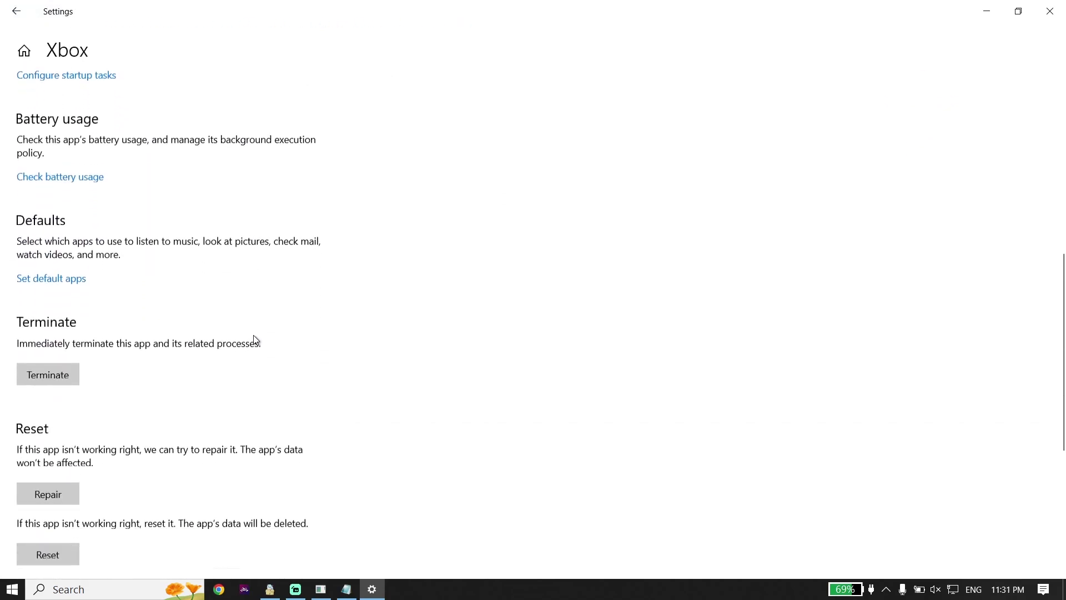
scroll(54, 404, down, 3)
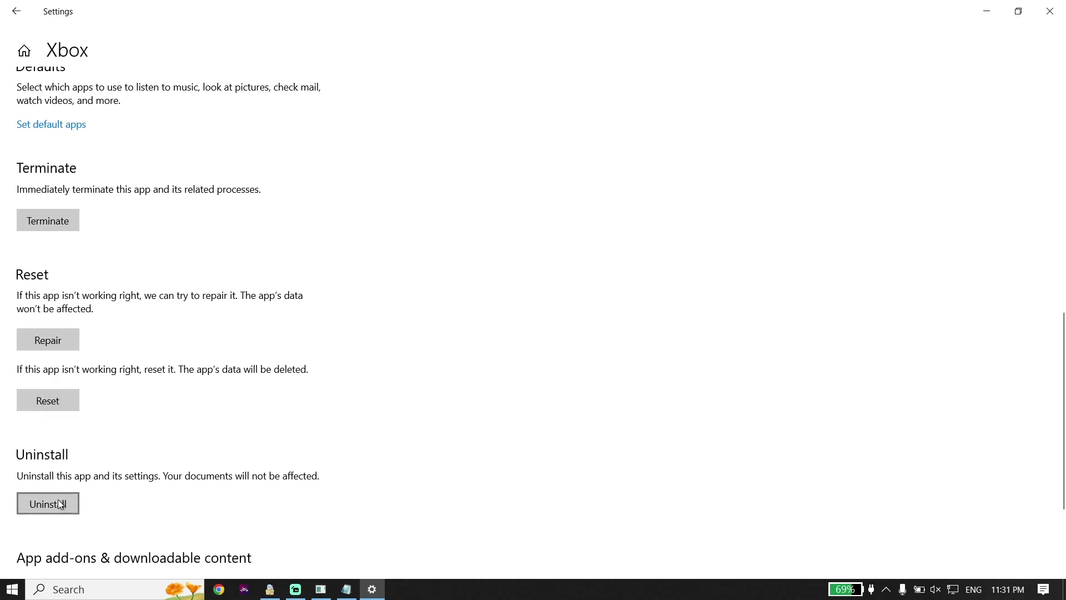
click(984, 17)
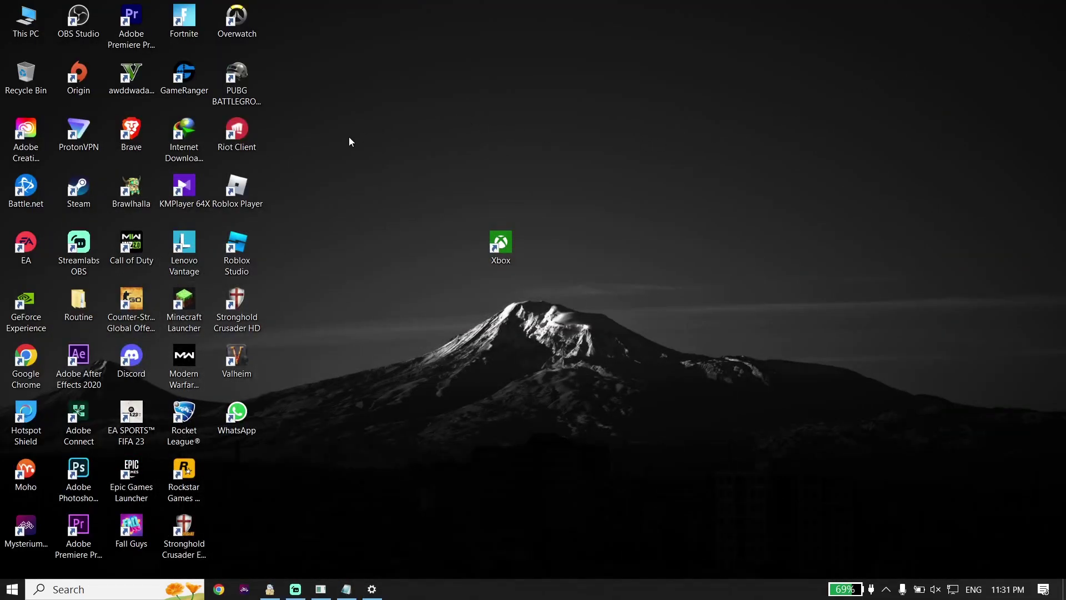
drag(26, 360, 725, 236)
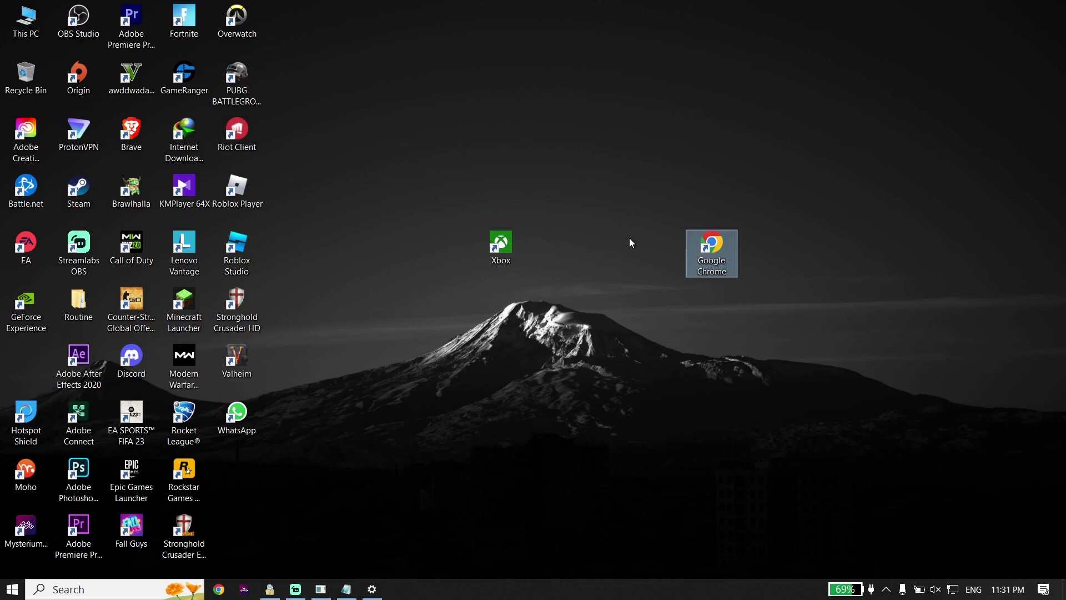
drag(579, 230, 31, 371)
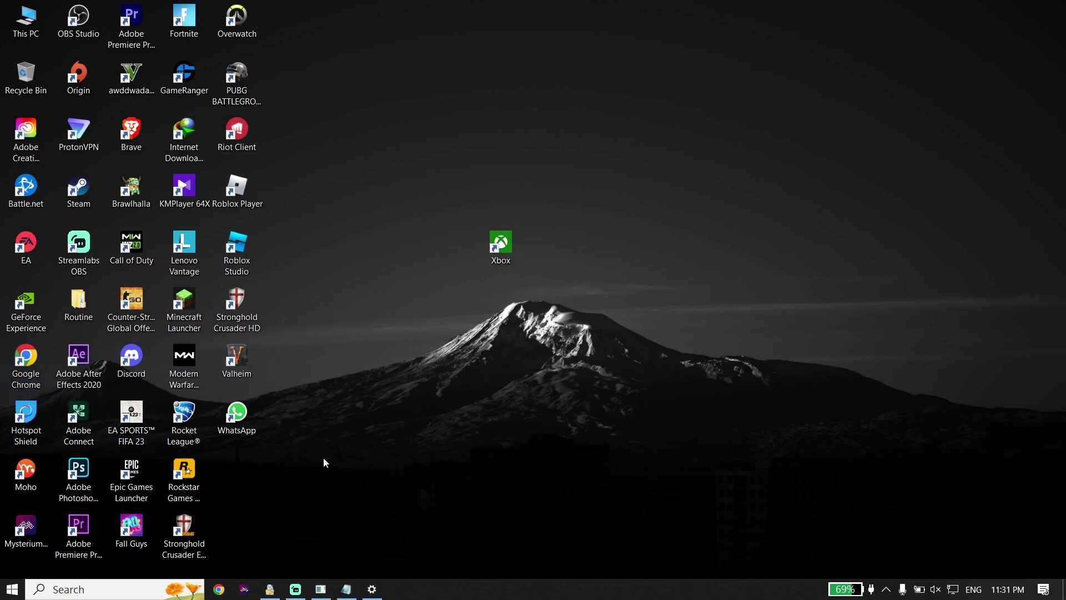
Search 'wind' and run Windows PowerShell as administrator
click(114, 591)
text(wind)
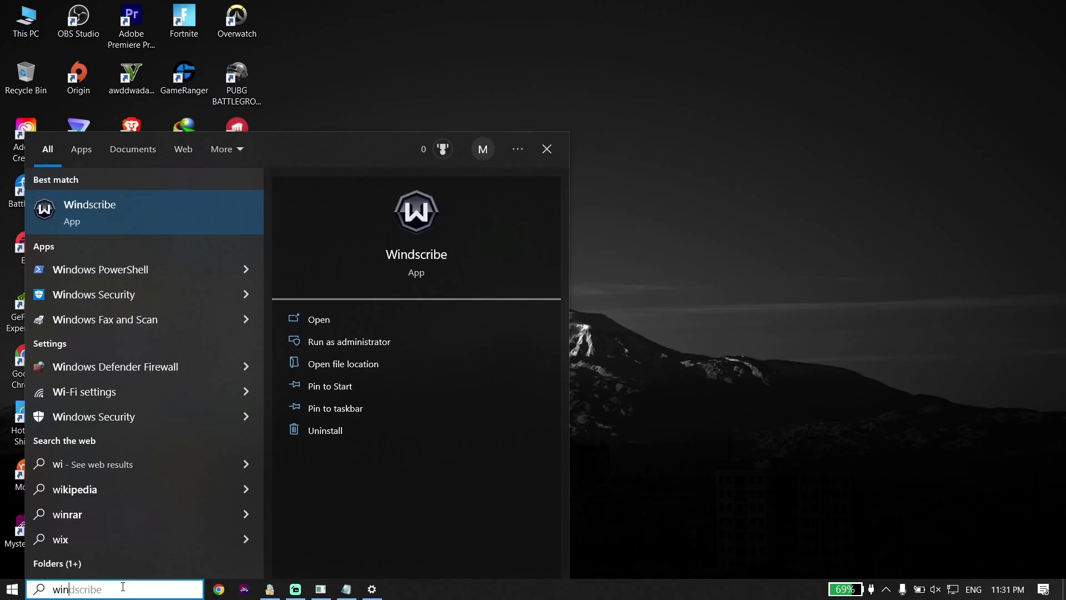
right_click(165, 269)
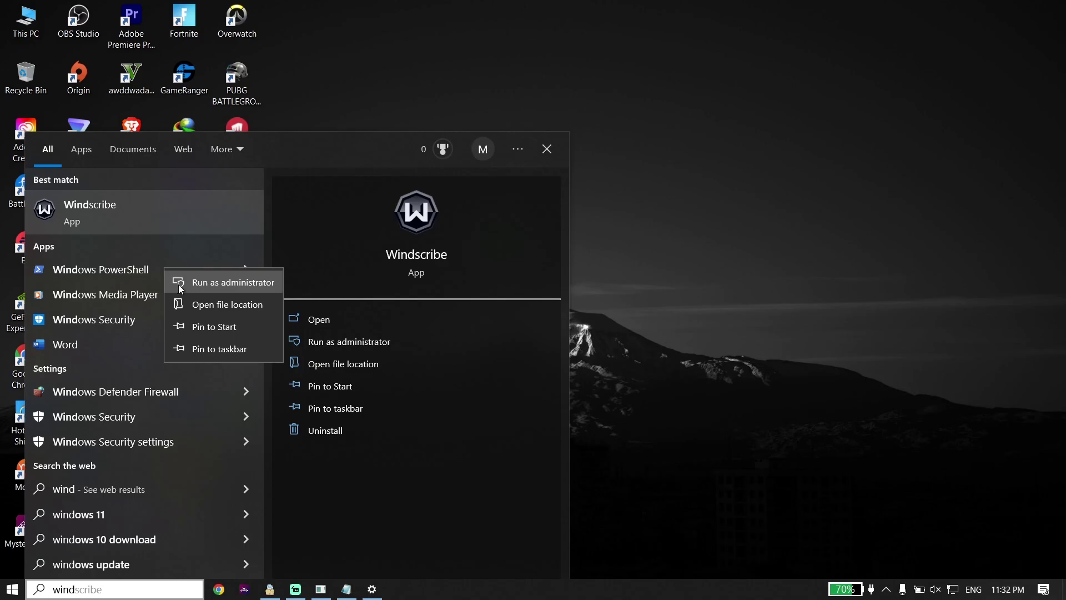
key(Escape)
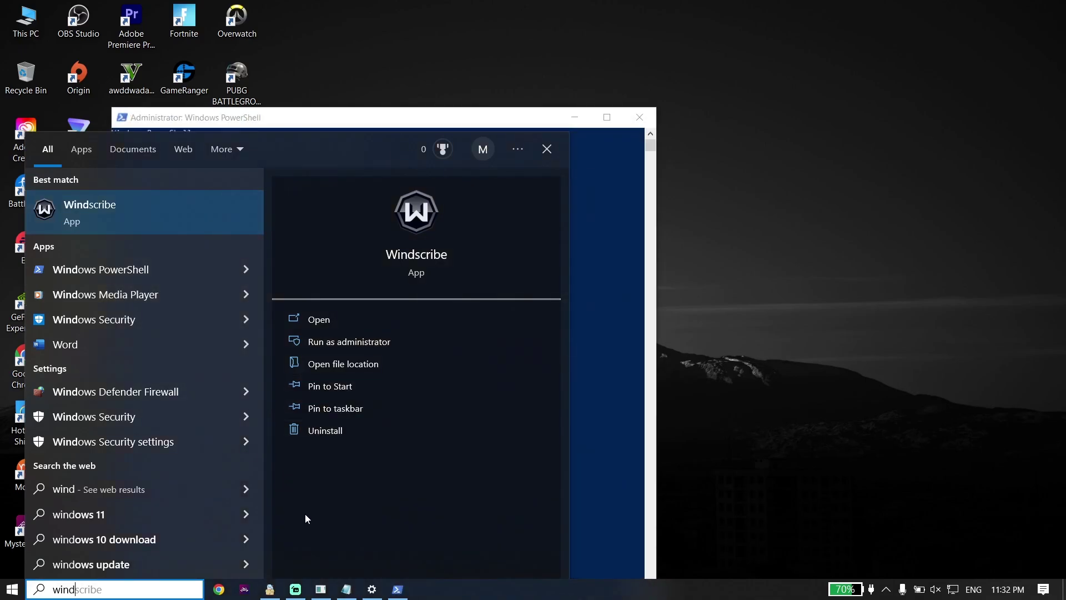
Copy the Get-AppXPackage re-register command from Notepad
click(347, 589)
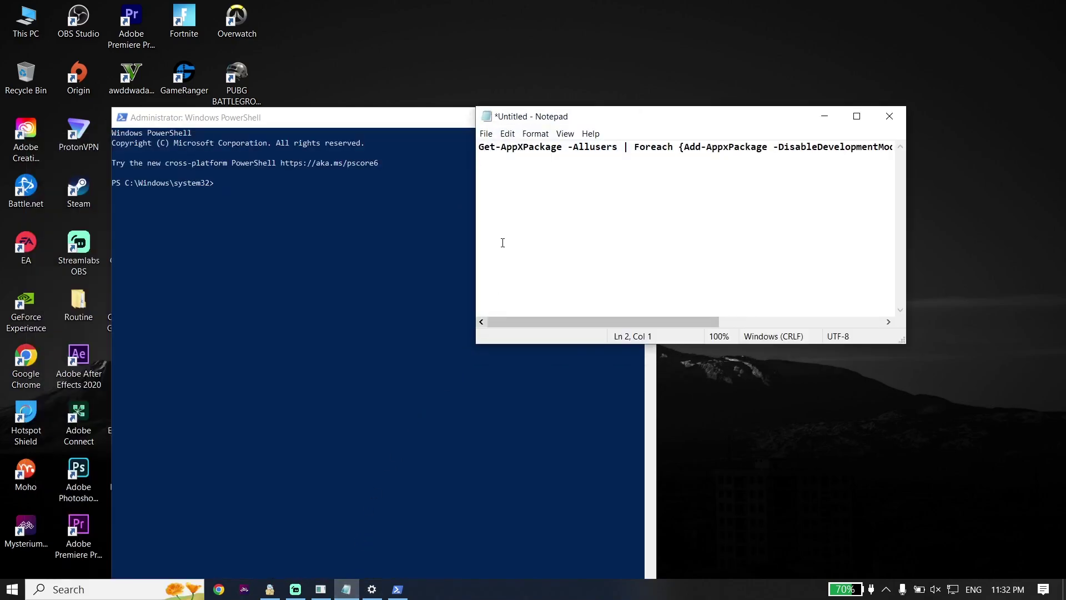
drag(479, 147, 904, 151)
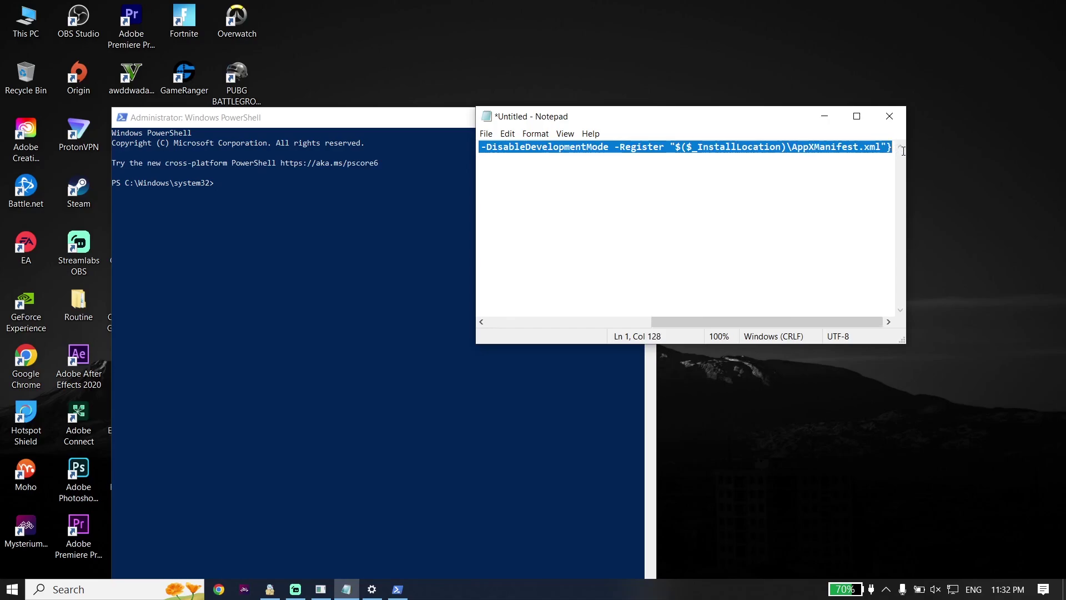
right_click(870, 148)
click(882, 189)
Paste and run the command in the administrator PowerShell, then exit with 'Exit'
click(287, 117)
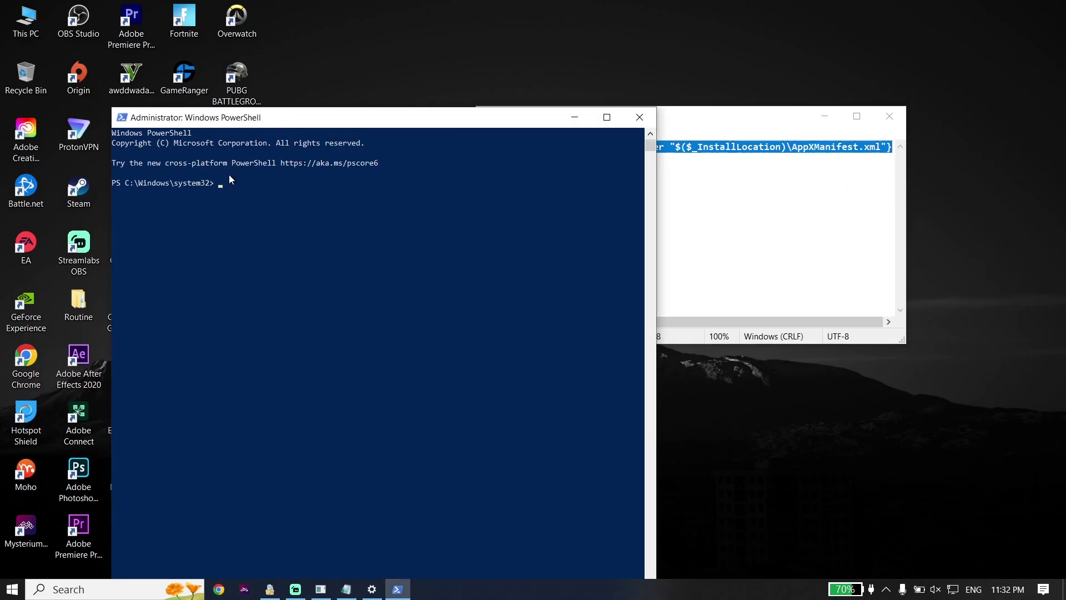
right_click(219, 186)
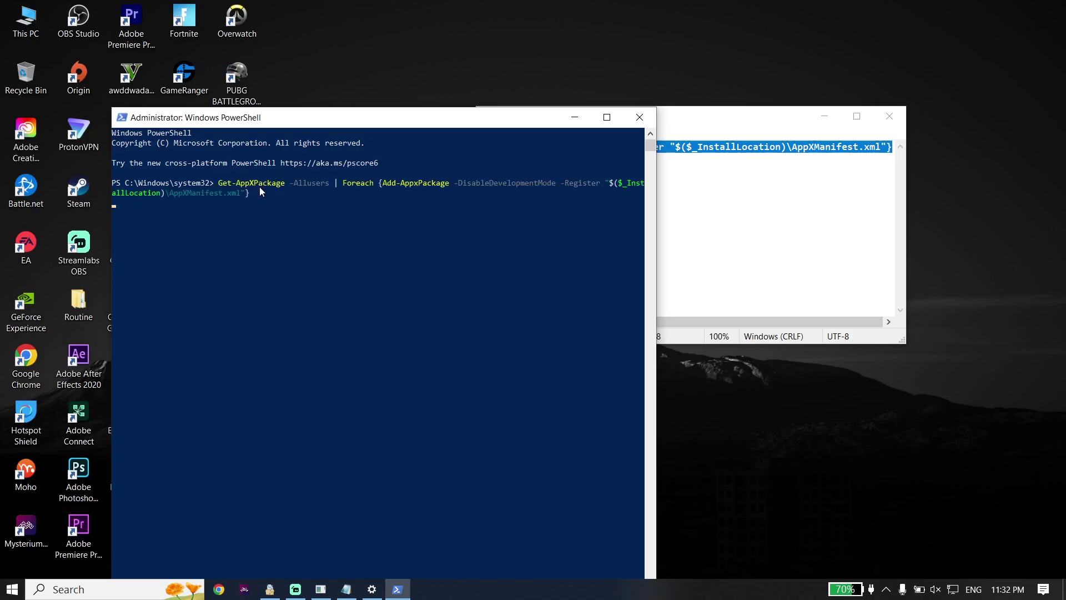
key(Return)
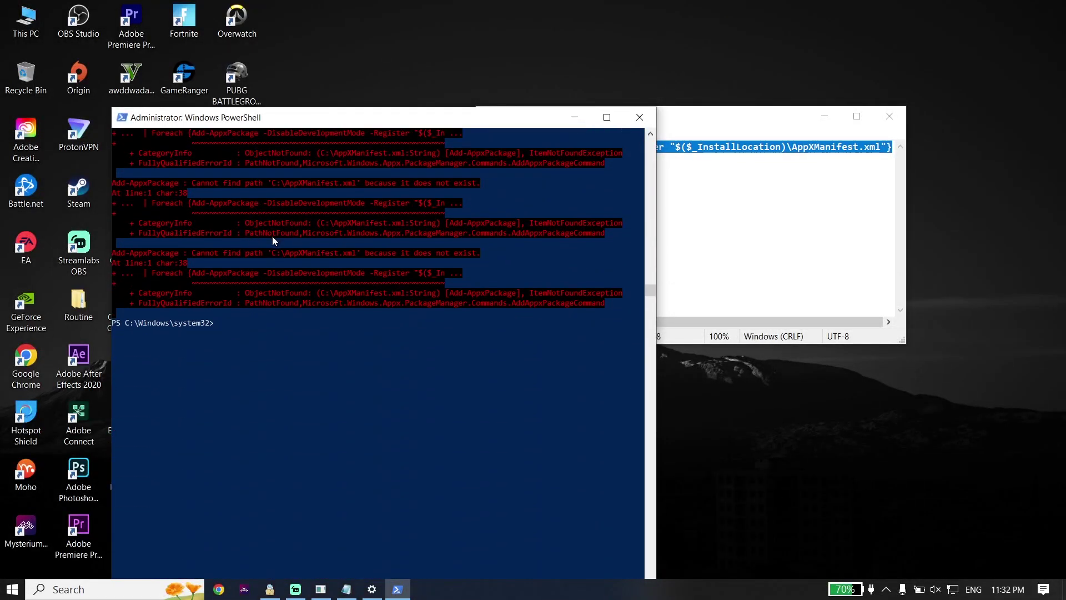
text(Exit)
key(Return)
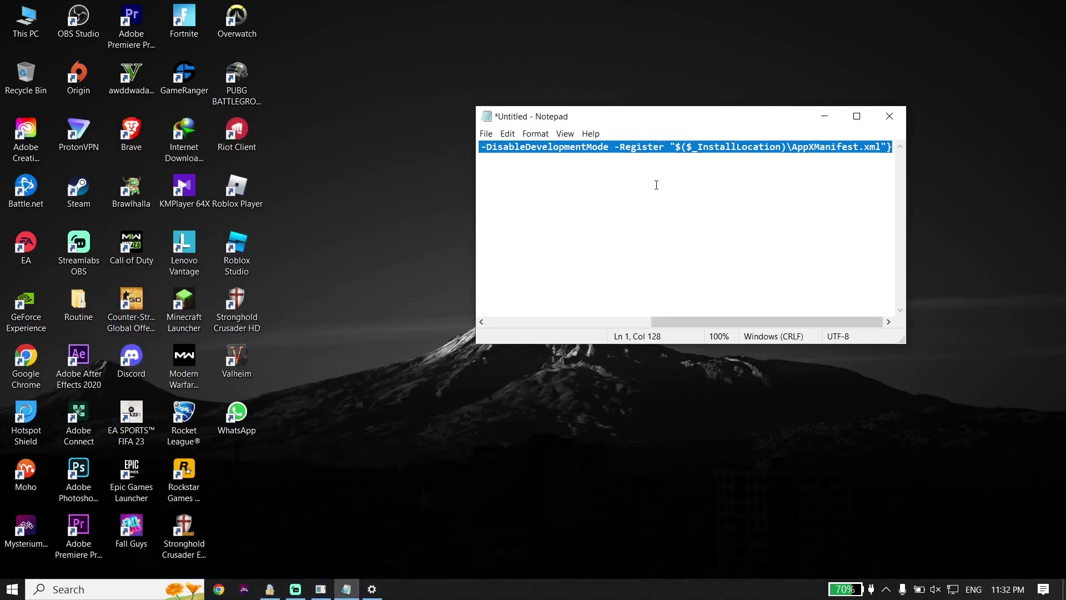
Close Notepad without saving, then open and dismiss the Start menu's power options
click(889, 117)
click(560, 298)
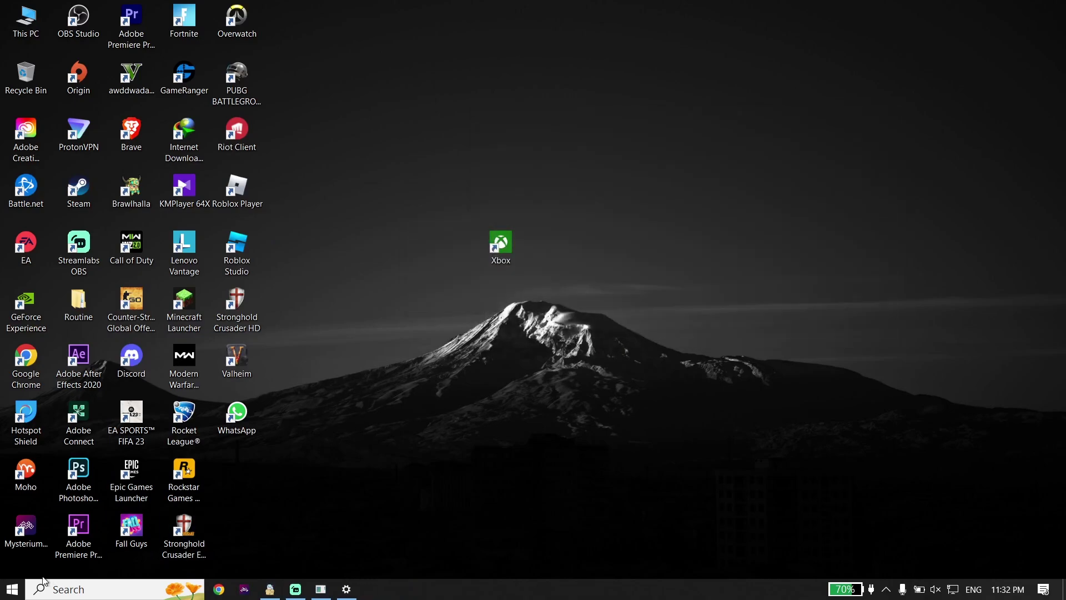
click(13, 588)
click(10, 566)
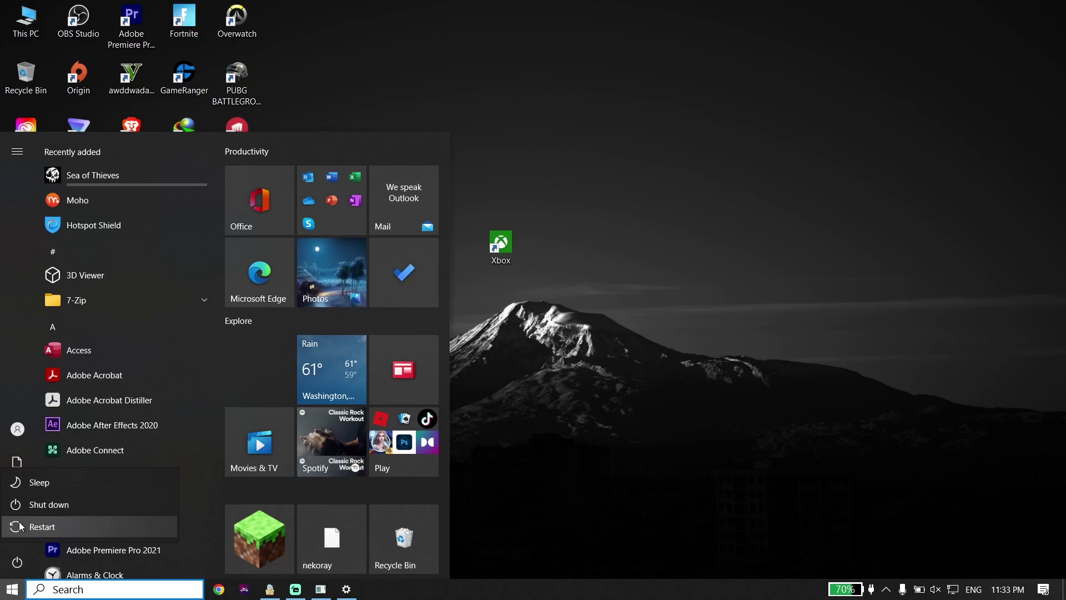
click(462, 393)
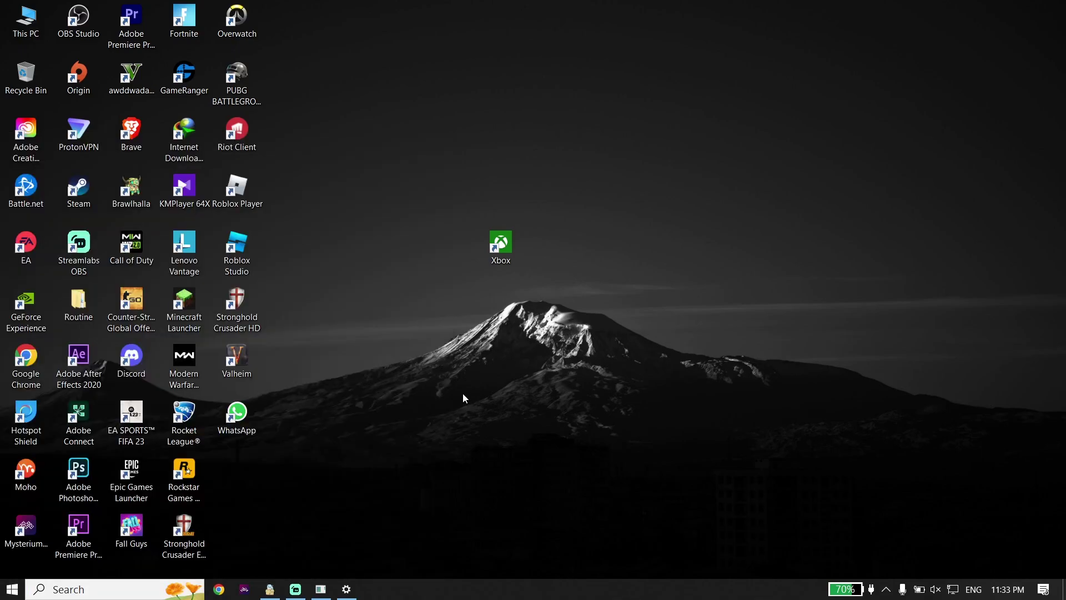
Search 'mic', open Microsoft Store's App settings to view its Reset section, then close Settings
click(128, 590)
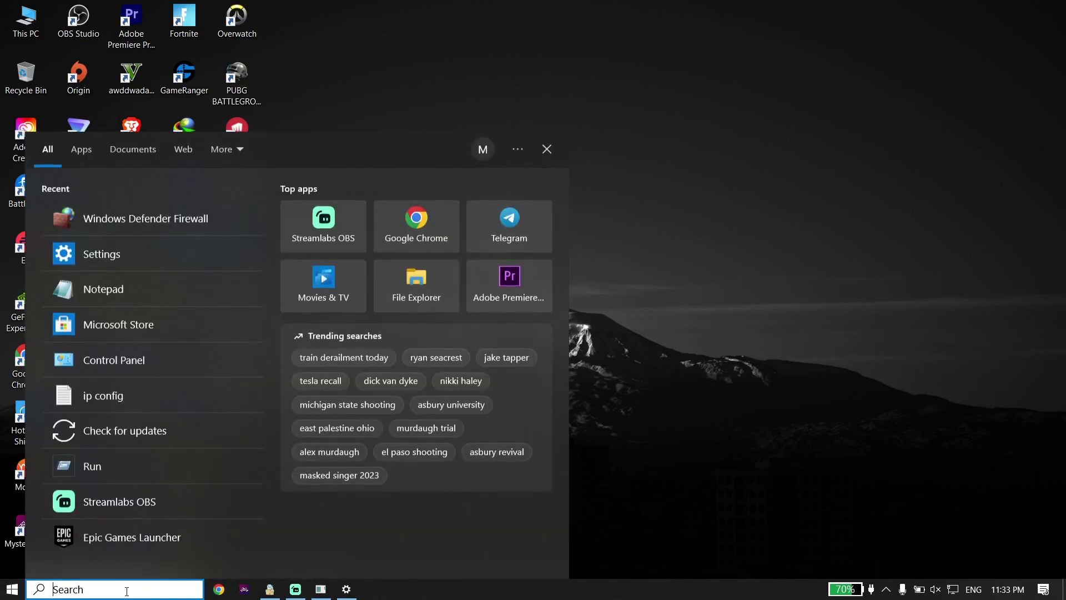
text(mic)
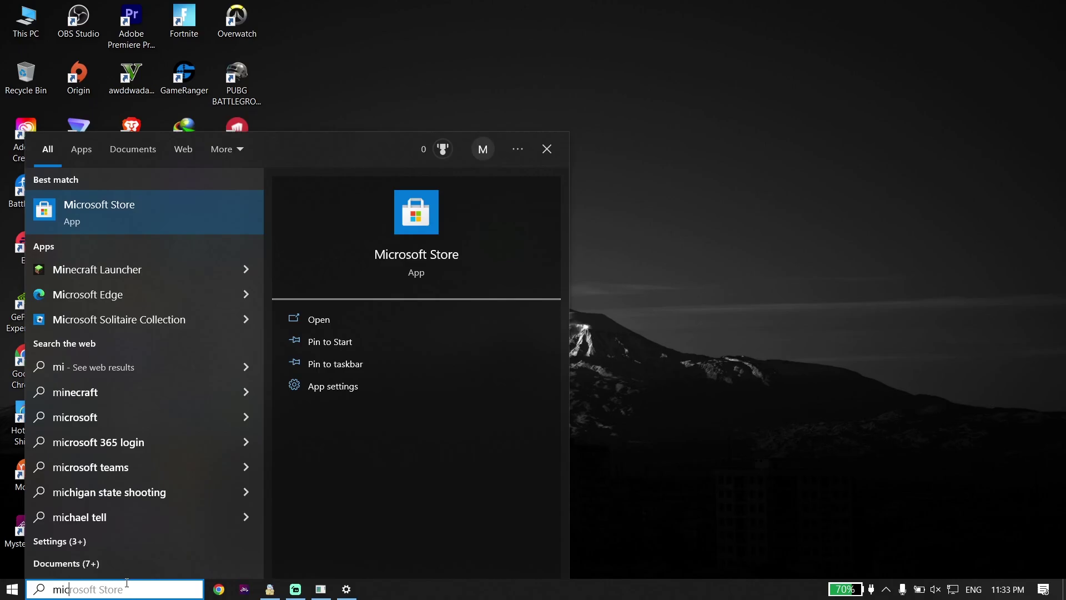
right_click(138, 222)
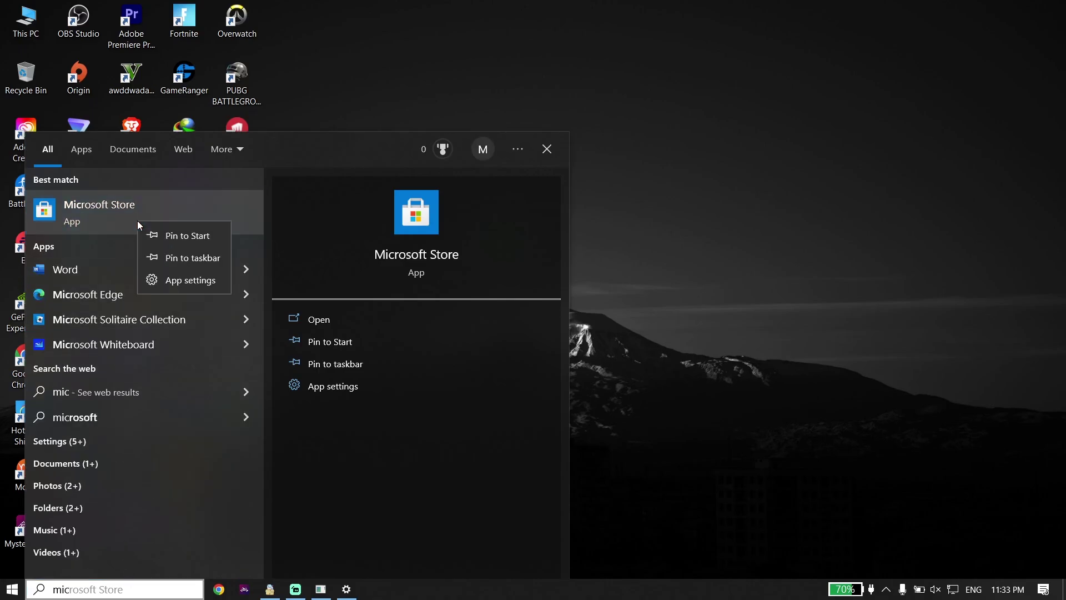
click(174, 282)
scroll(220, 265, down, 10)
scroll(217, 265, up, 2)
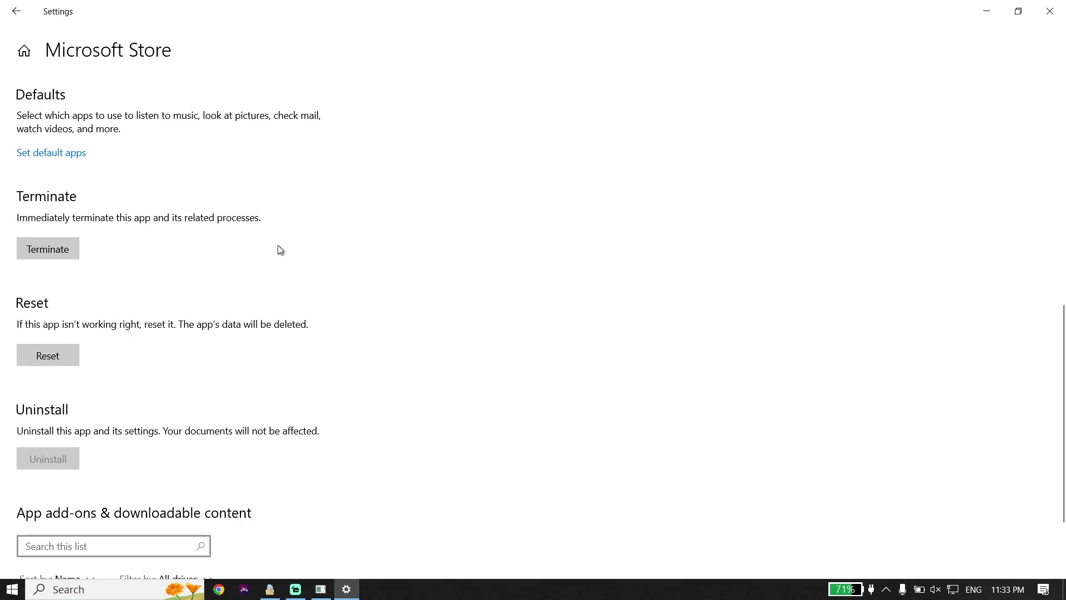
click(1040, 20)
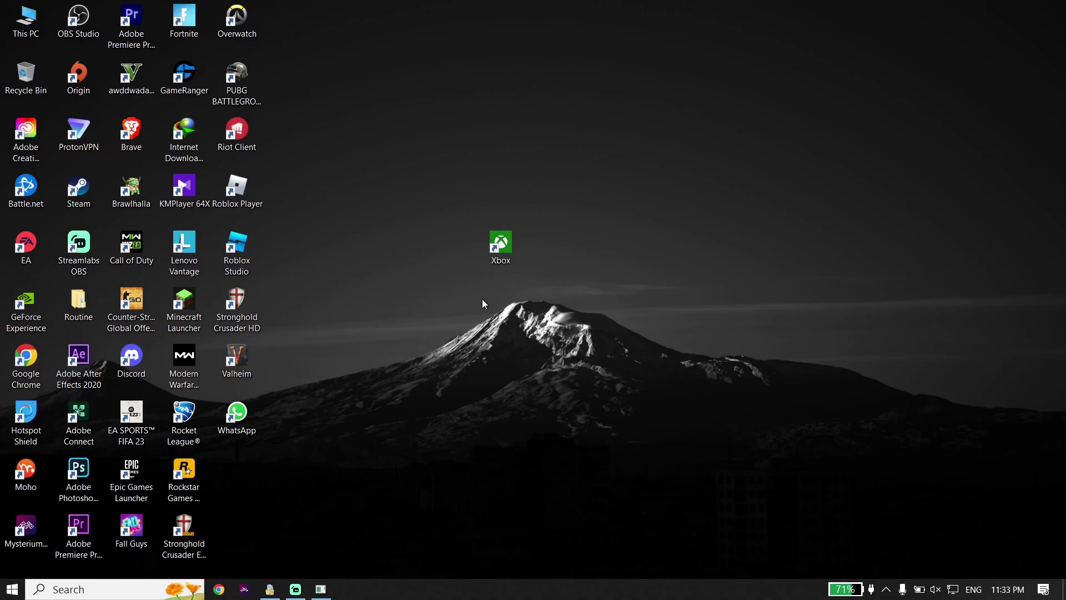
Launch Microsoft Store, skip its update, check Downloads and updates, then close the Store
click(145, 590)
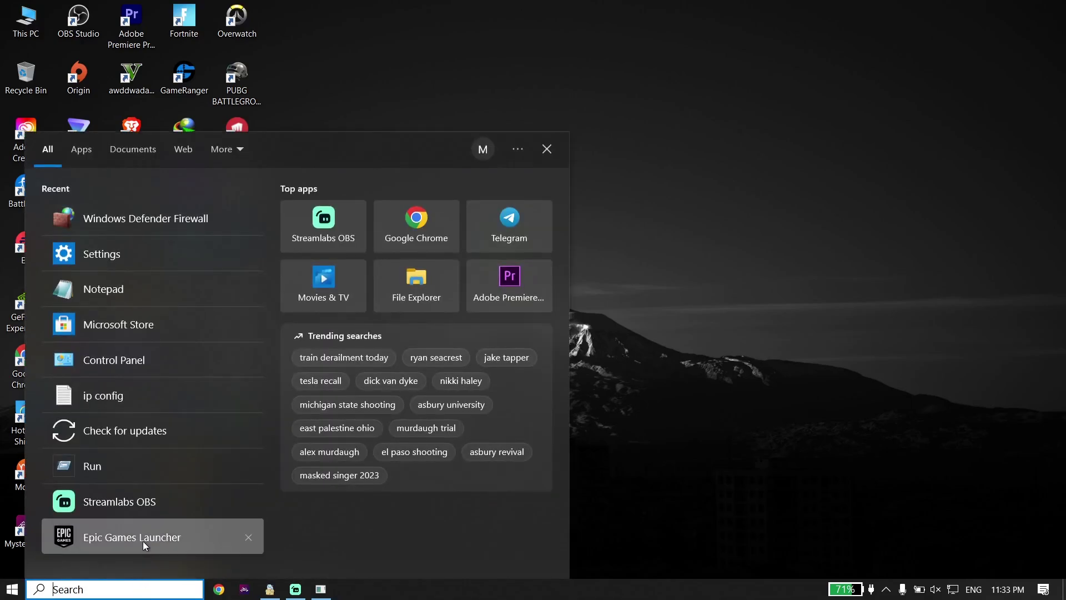
click(103, 322)
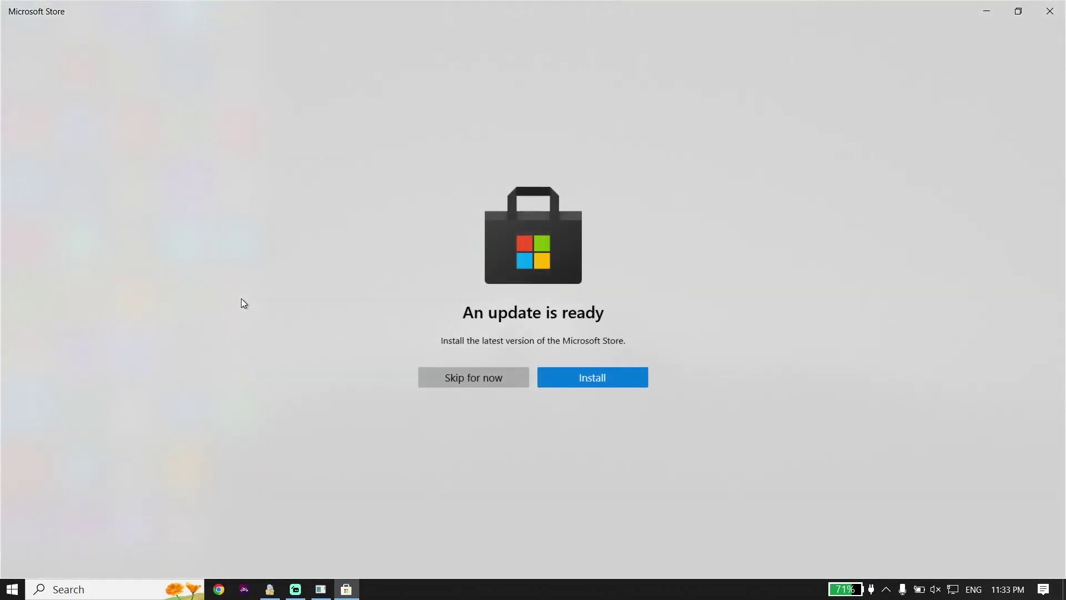
click(421, 371)
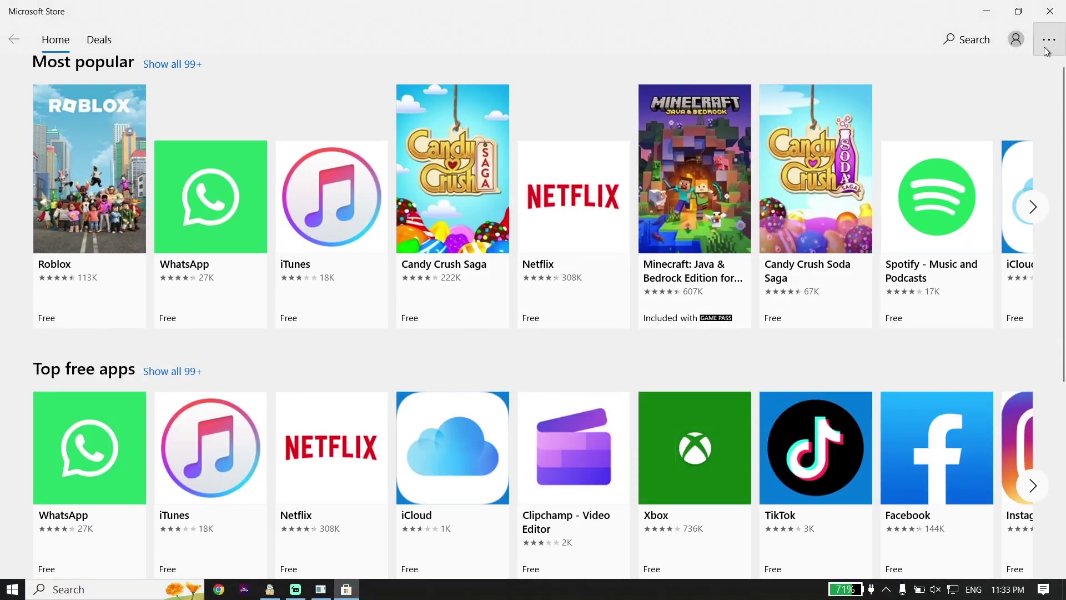
click(1052, 45)
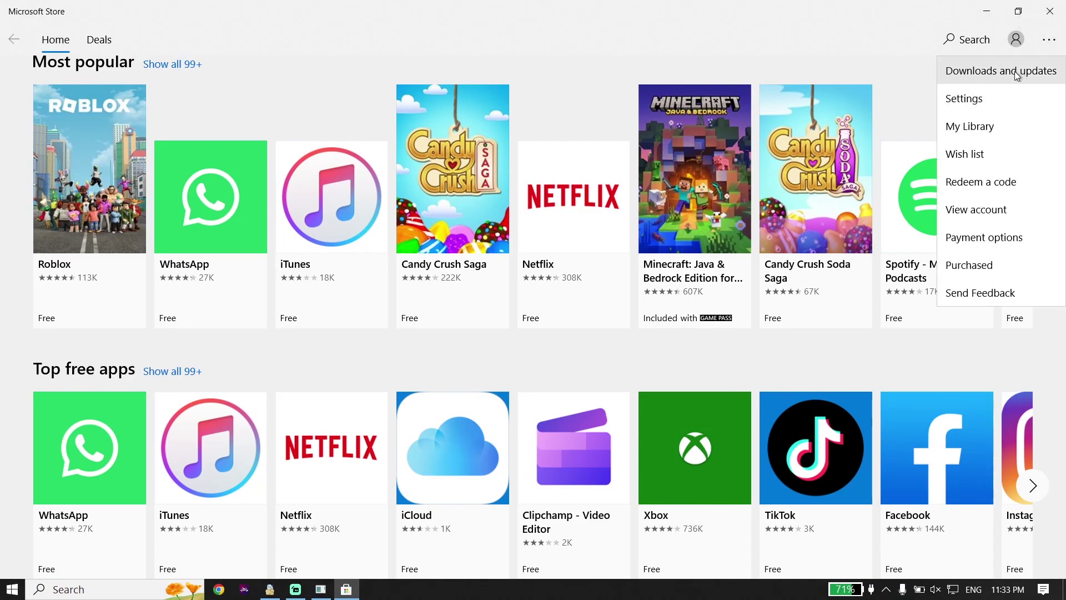
click(998, 77)
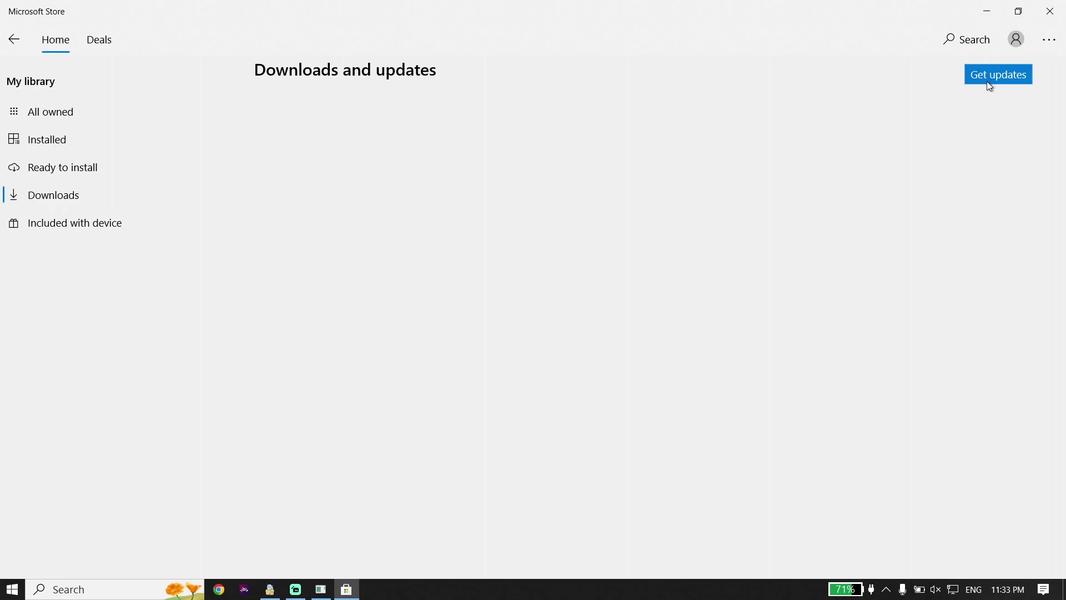
click(1052, 11)
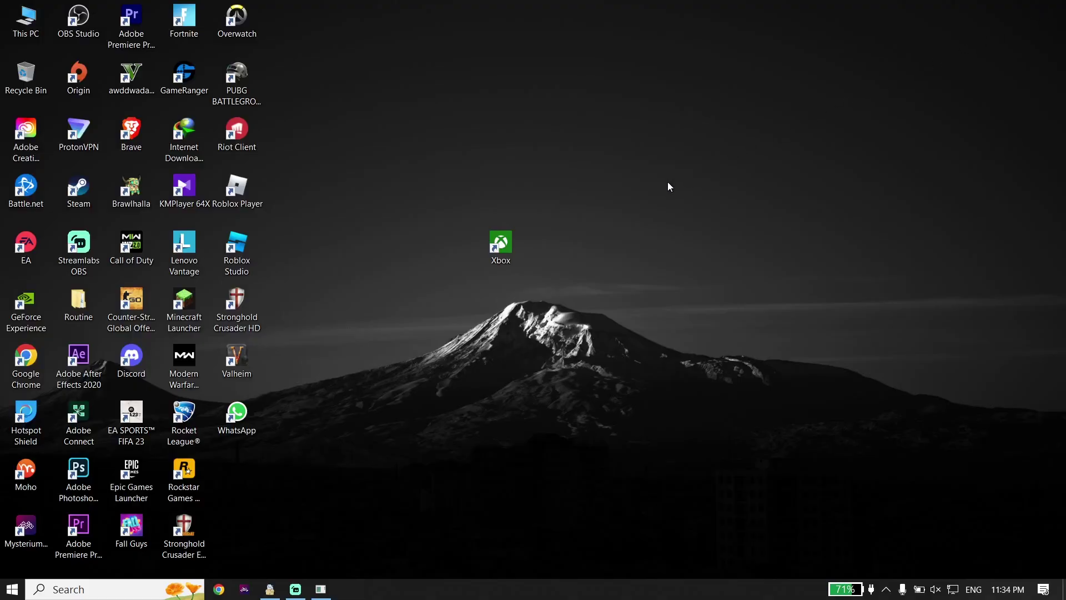